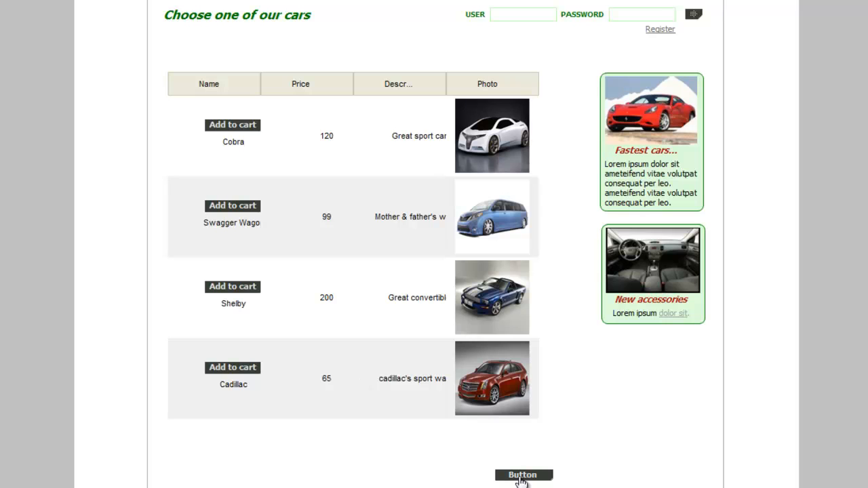
{"action": "left_click", "coordinate": [522, 476]}
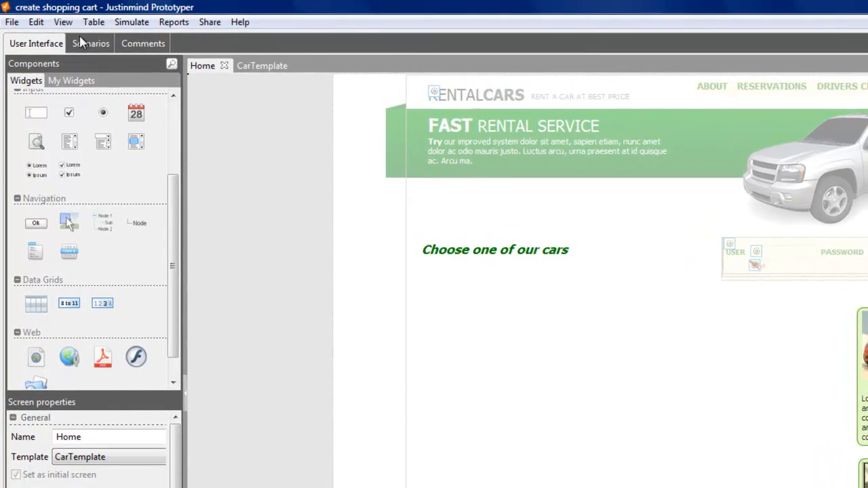
Step: Show the data masters view and start a new data master named Products
{"action": "left_click", "coordinate": [64, 22]}
{"action": "left_click", "coordinate": [151, 190]}
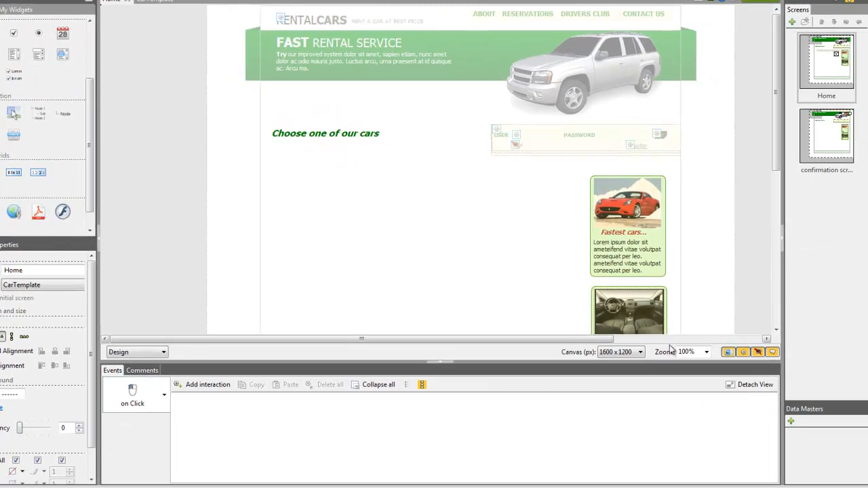
{"action": "left_click", "coordinate": [789, 422]}
{"action": "left_click", "coordinate": [386, 70]}
{"action": "type", "text": "Products"}
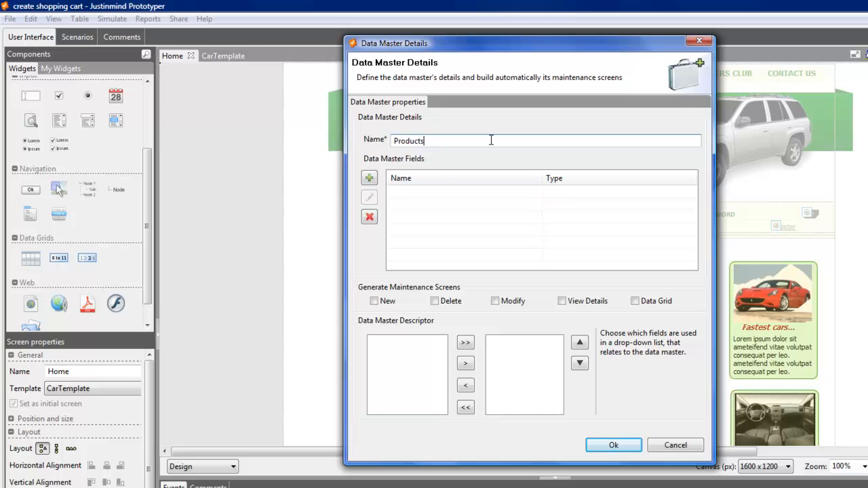
Step: Add the fields Name, Price, Description and Photo to the Products data master
{"action": "left_click", "coordinate": [369, 178]}
{"action": "left_click", "coordinate": [369, 179]}
{"action": "type", "text": "Price"}
{"action": "left_click", "coordinate": [370, 178]}
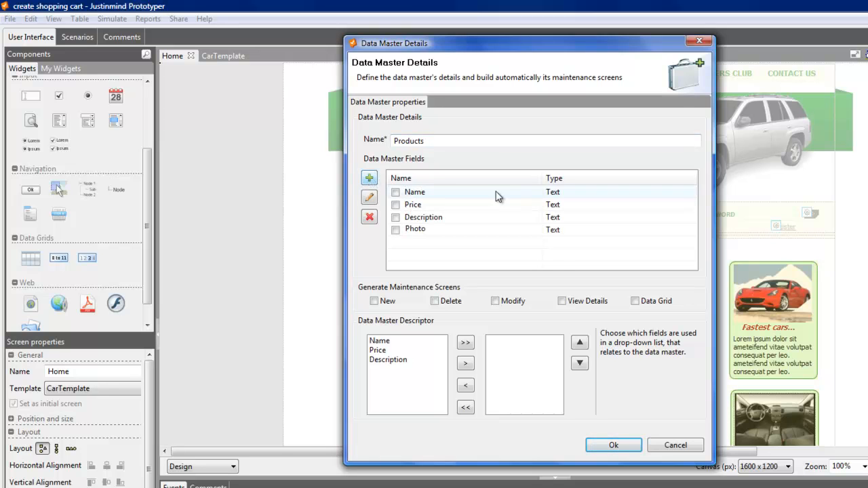
Step: Set the Photo field's type to File Upload and include all four fields in the data master descriptor
{"action": "left_click", "coordinate": [576, 230]}
{"action": "left_click", "coordinate": [590, 284]}
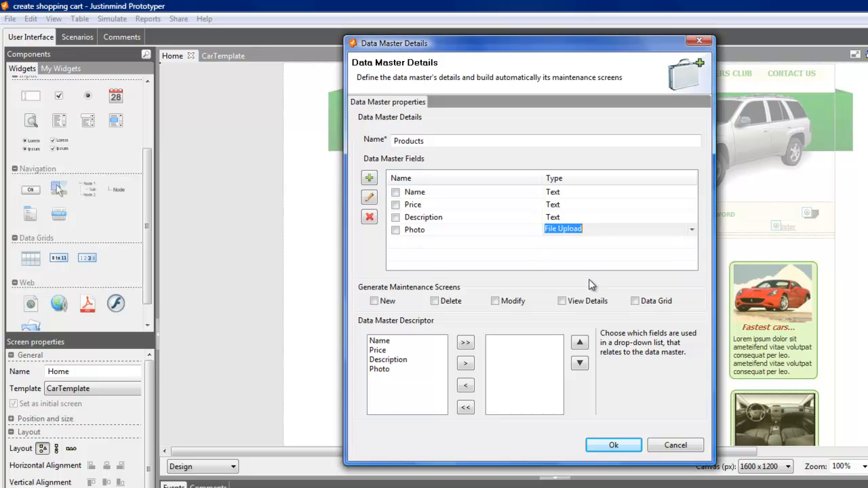
{"action": "left_click", "coordinate": [465, 342]}
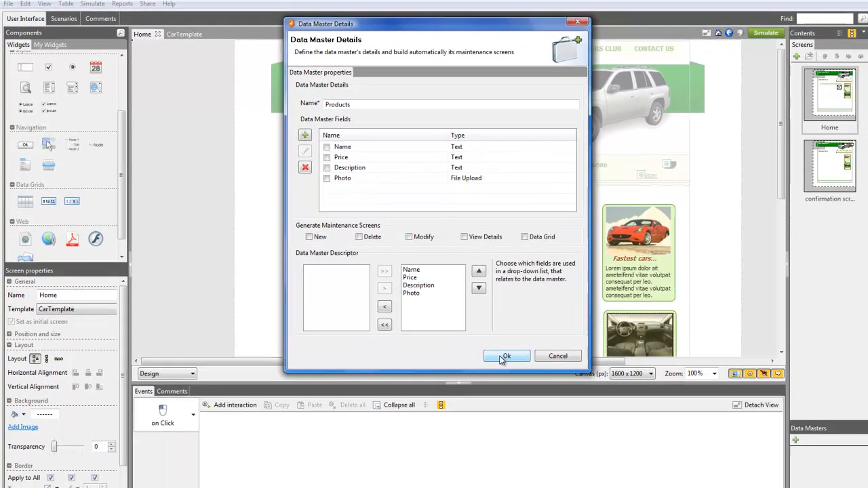
{"action": "left_click", "coordinate": [507, 356]}
Step: Add records to the Products data master with descriptions and photos: Cobra 120, Swagger Wagon 99, Shelby 200 and Cadillac 65
{"action": "double_click", "coordinate": [810, 450]}
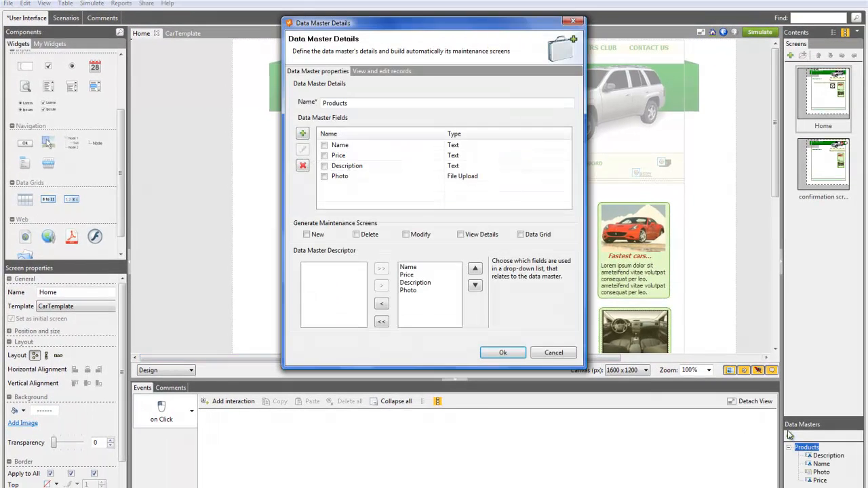
{"action": "left_click", "coordinate": [382, 70]}
{"action": "left_click", "coordinate": [346, 116]}
{"action": "type", "text": "Cobra"}
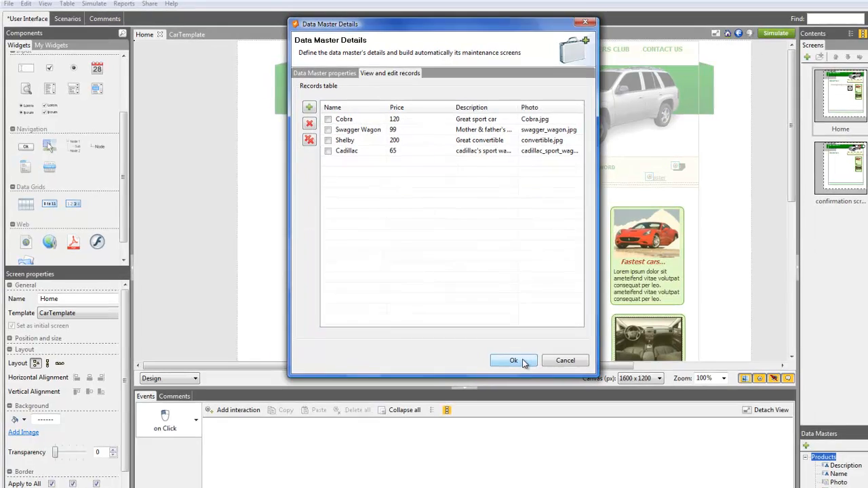
{"action": "left_click", "coordinate": [502, 352]}
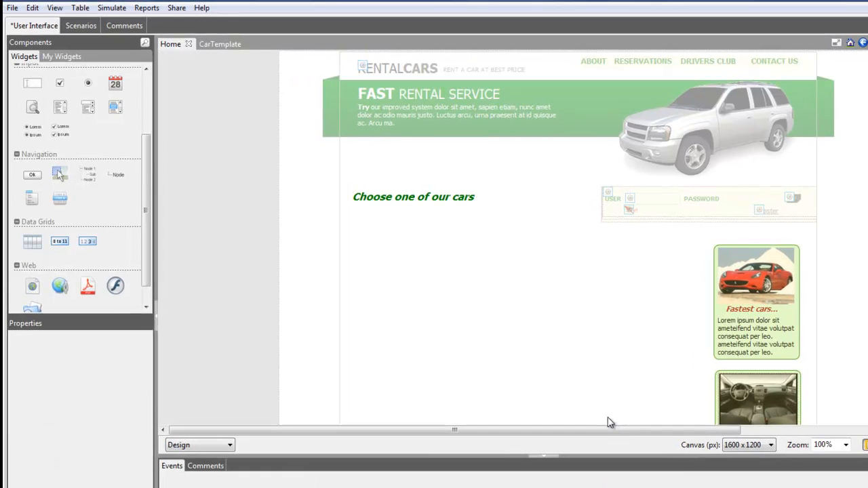
Step: Create a data grid named Products with all fields of the Products data master and place it below the Home screen's heading
{"action": "double_click", "coordinate": [32, 236]}
{"action": "type", "text": "Product"}
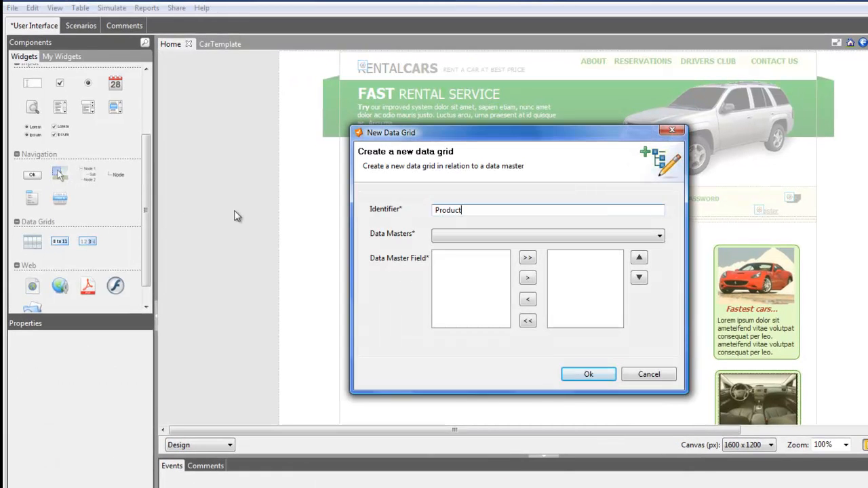
{"action": "left_click", "coordinate": [437, 235]}
{"action": "left_click", "coordinate": [452, 250]}
{"action": "left_click", "coordinate": [527, 258]}
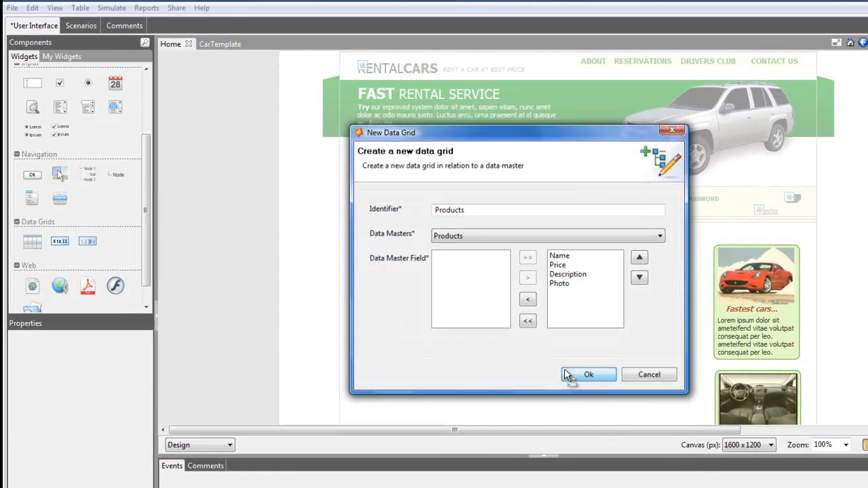
{"action": "left_click", "coordinate": [576, 374]}
{"action": "left_click_drag", "start_coordinate": [359, 239], "coordinate": [356, 244]}
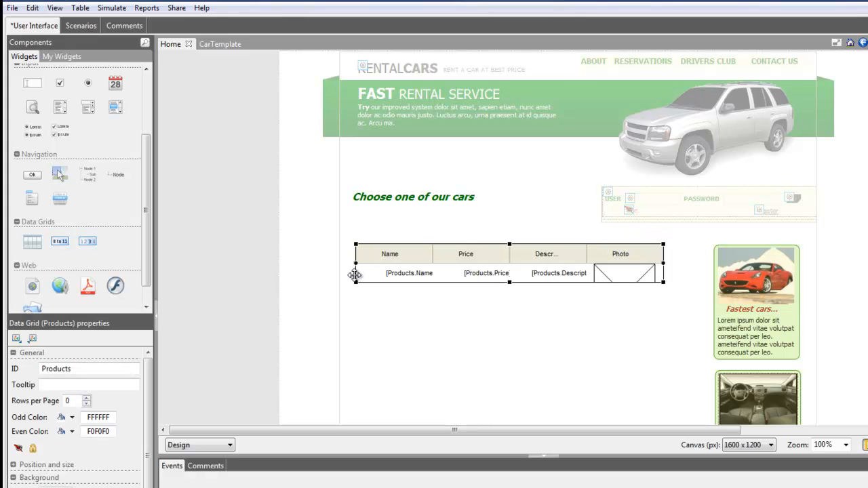
Step: Place an "Add to cart" button in the grid's Name cell and start its on Click Set Value interaction targeting the Products variable
{"action": "left_click_drag", "start_coordinate": [32, 174], "coordinate": [406, 286]}
{"action": "type", "text": "Add to cart"}
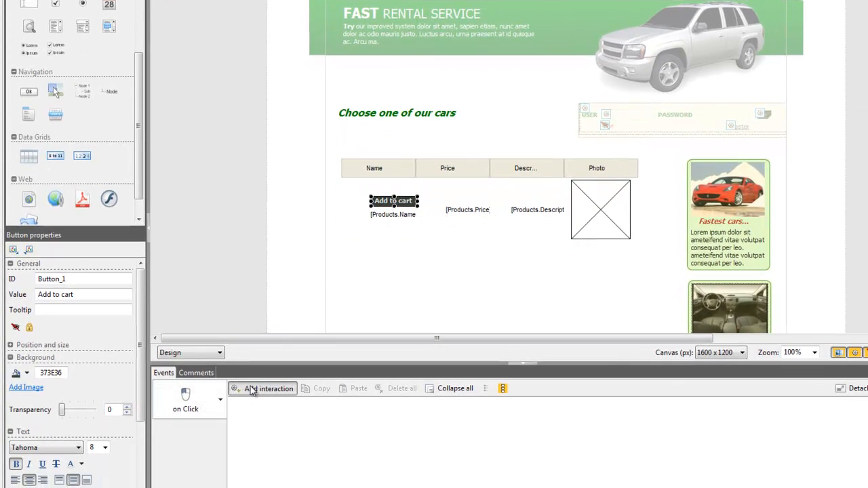
{"action": "left_click", "coordinate": [251, 389]}
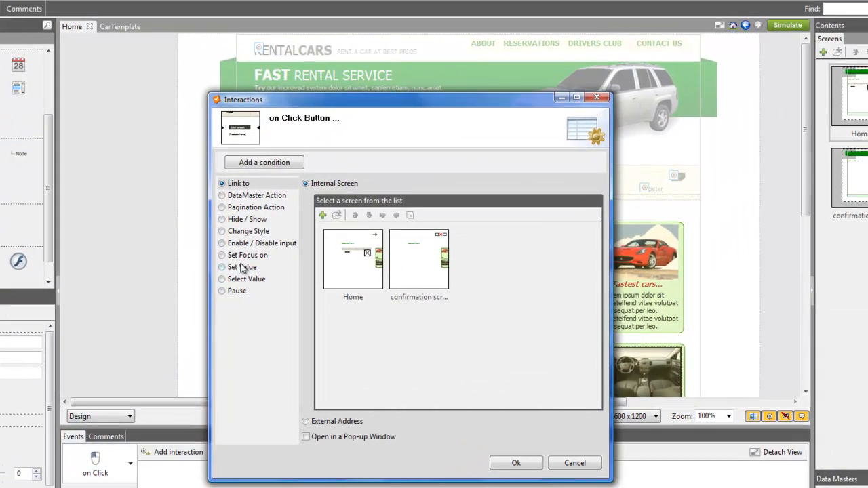
{"action": "left_click", "coordinate": [238, 267]}
{"action": "left_click", "coordinate": [343, 197]}
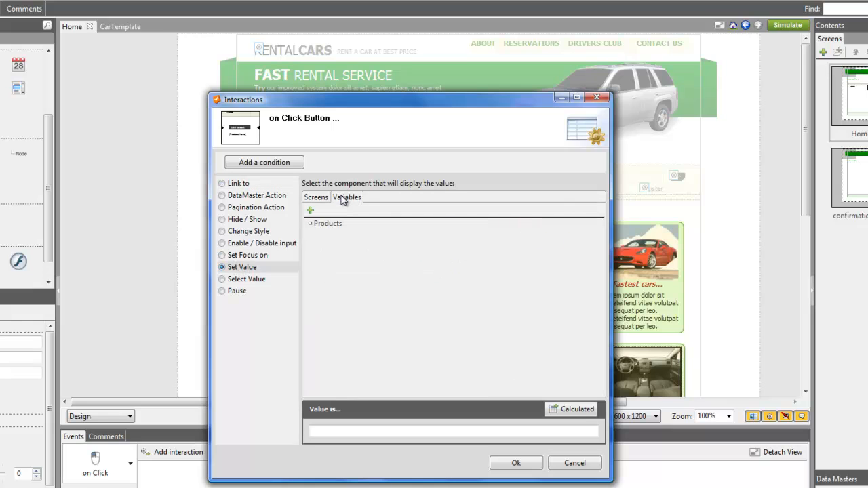
{"action": "left_click", "coordinate": [329, 223]}
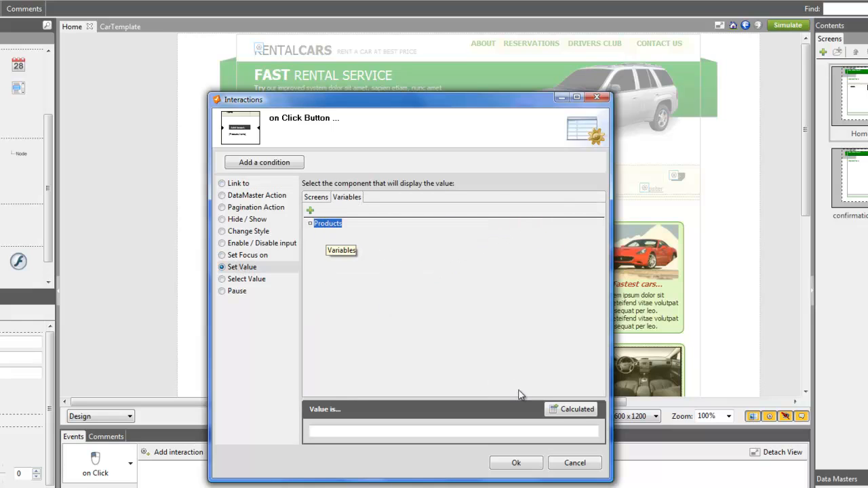
Step: Define the interaction's value as the Products variable plus the product grid's data row, using the collections addition function
{"action": "left_click", "coordinate": [570, 409]}
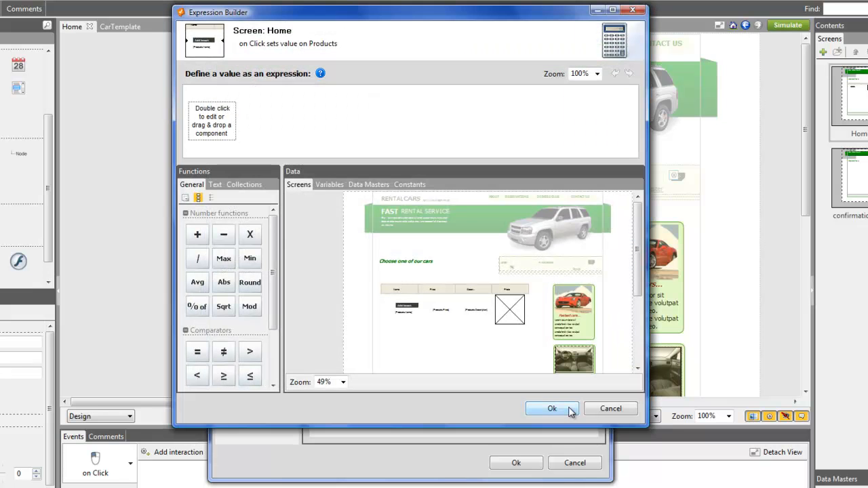
{"action": "left_click_drag", "start_coordinate": [382, 310], "coordinate": [223, 130]}
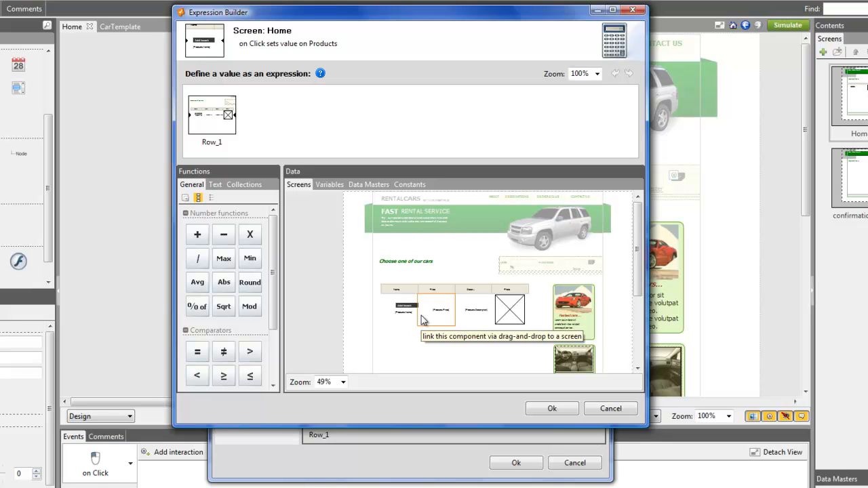
{"action": "left_click", "coordinate": [245, 185]}
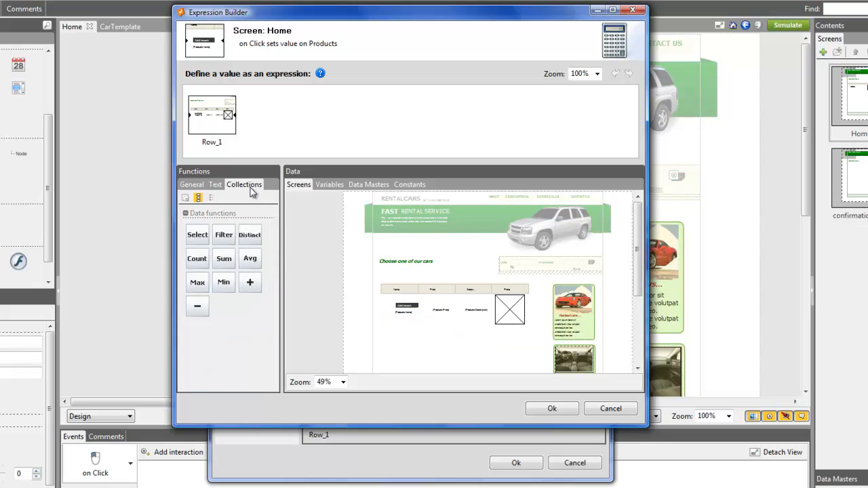
{"action": "left_click_drag", "start_coordinate": [250, 282], "coordinate": [300, 119]}
{"action": "left_click", "coordinate": [333, 185]}
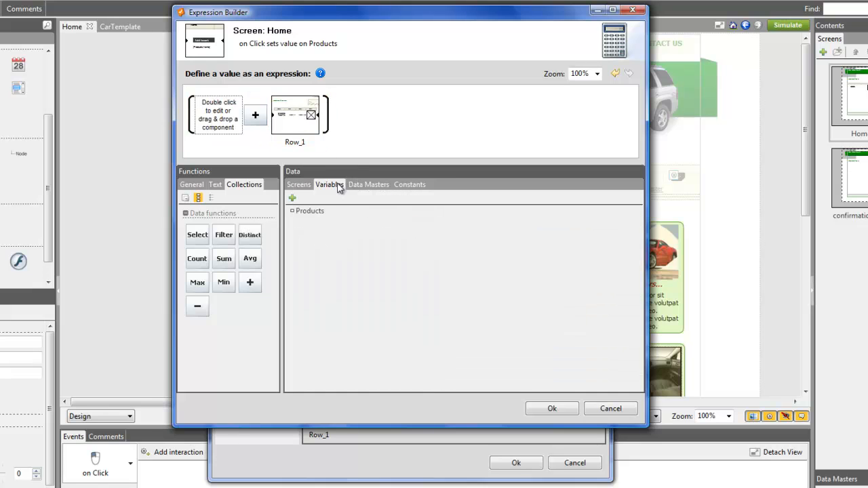
{"action": "left_click_drag", "start_coordinate": [319, 215], "coordinate": [235, 127]}
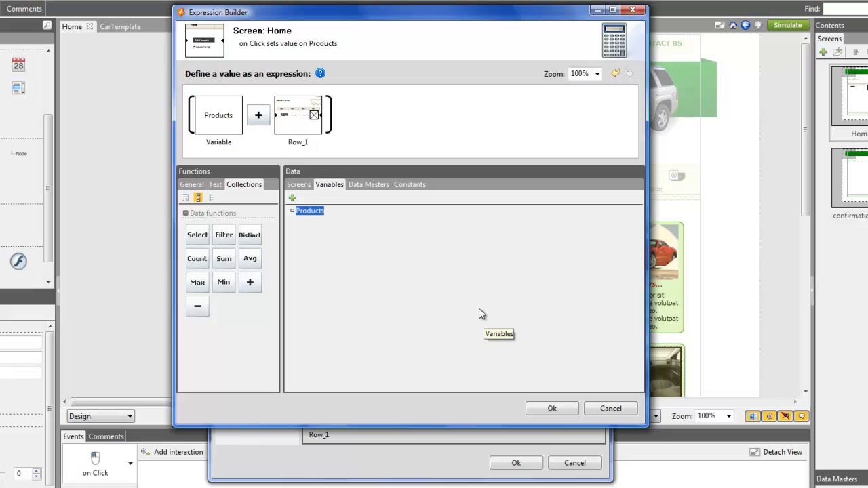
{"action": "left_click", "coordinate": [550, 410]}
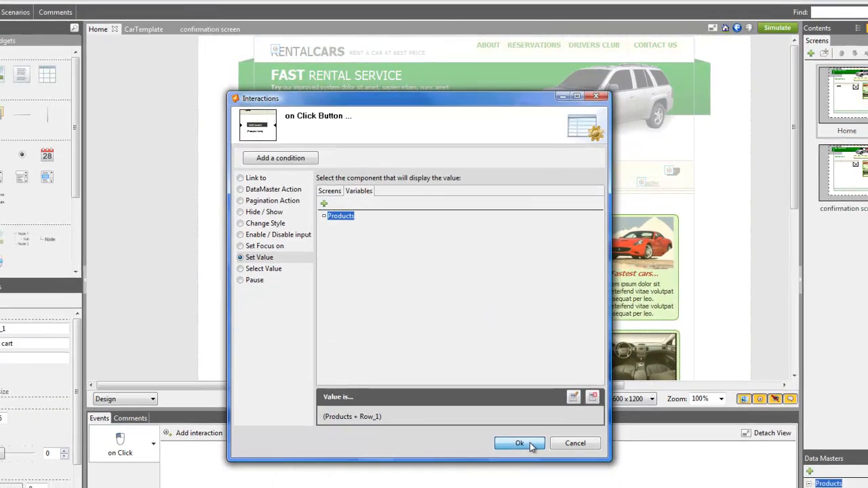
{"action": "left_click", "coordinate": [527, 463]}
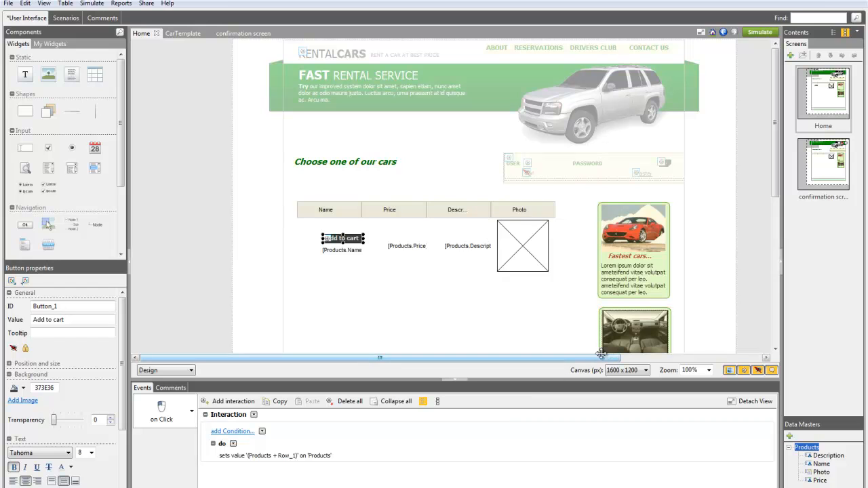
Step: On the confirmation screen, create a data grid named Selected_products with all Products fields and place it below the heading at about 321, 316
{"action": "double_click", "coordinate": [832, 168]}
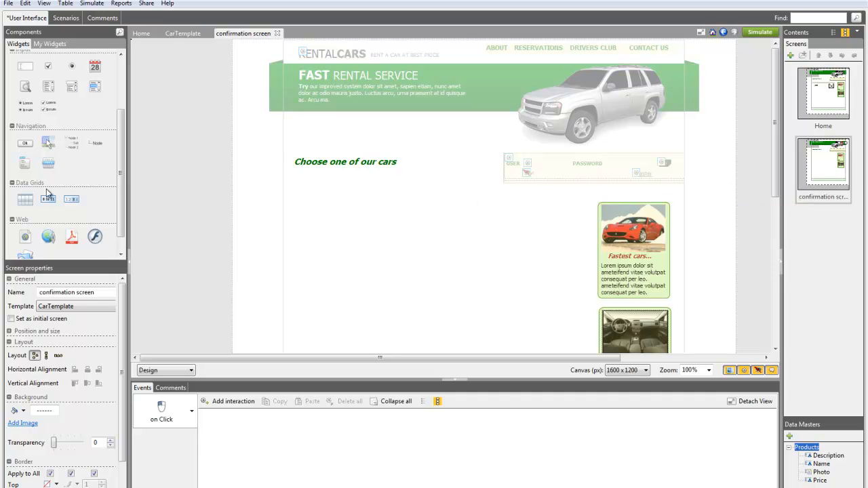
{"action": "double_click", "coordinate": [25, 198]}
{"action": "type", "text": "Selected_products"}
{"action": "left_click", "coordinate": [380, 195]}
{"action": "left_click", "coordinate": [376, 202]}
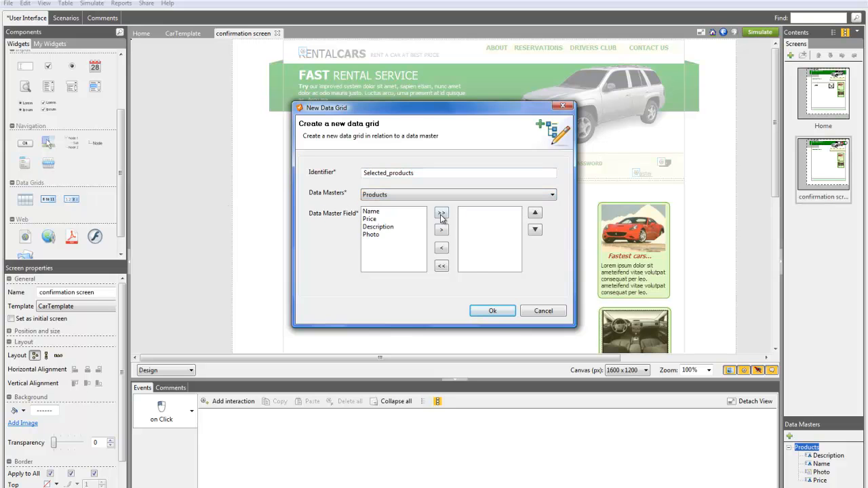
{"action": "left_click", "coordinate": [441, 214]}
{"action": "left_click", "coordinate": [492, 310]}
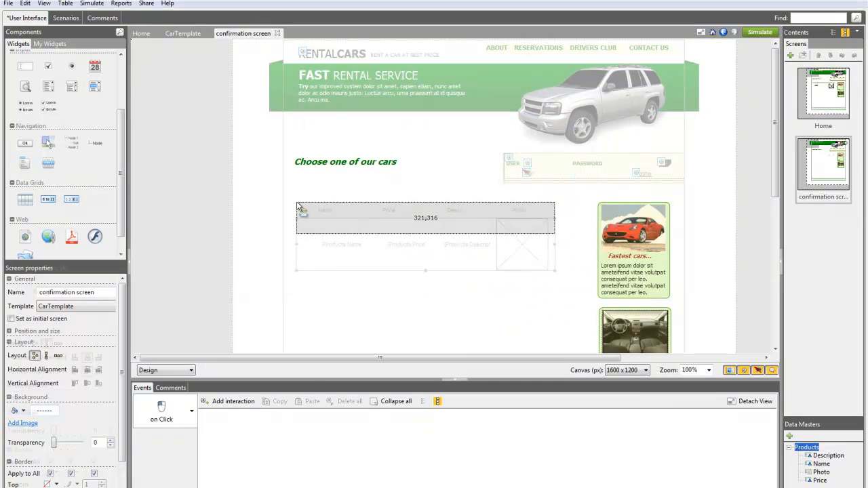
{"action": "left_click", "coordinate": [298, 207]}
{"action": "left_click", "coordinate": [353, 305]}
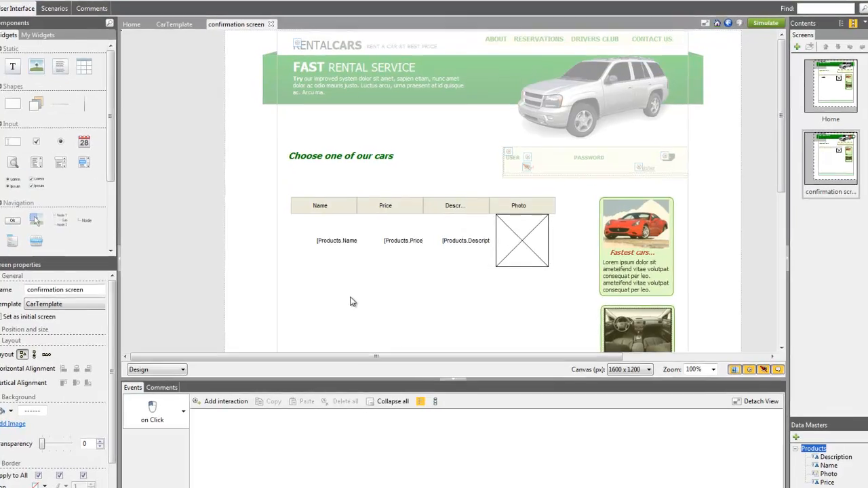
Step: Add an on Page Load interaction to the confirmation screen that sets the value of the Selected_products data grid
{"action": "left_click", "coordinate": [191, 410]}
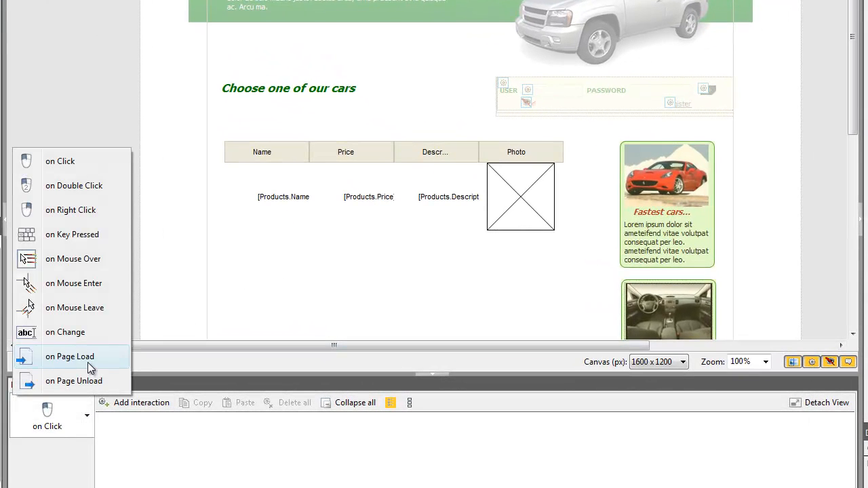
{"action": "left_click", "coordinate": [88, 362]}
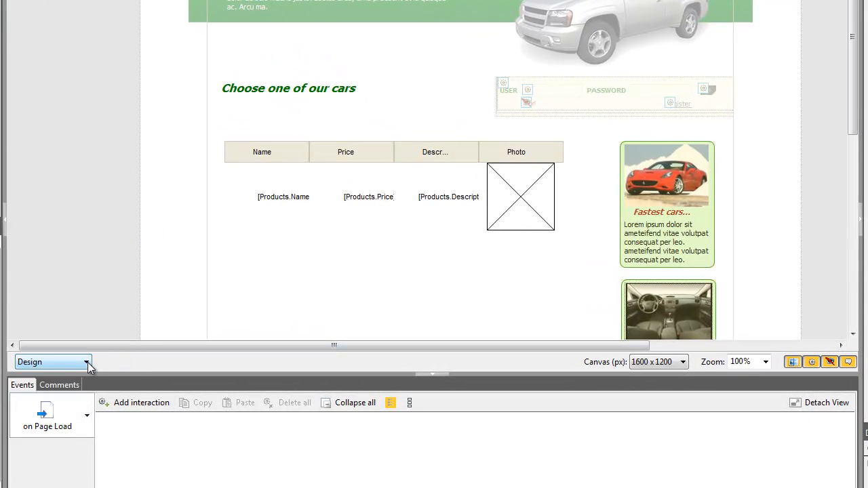
{"action": "left_click", "coordinate": [119, 403]}
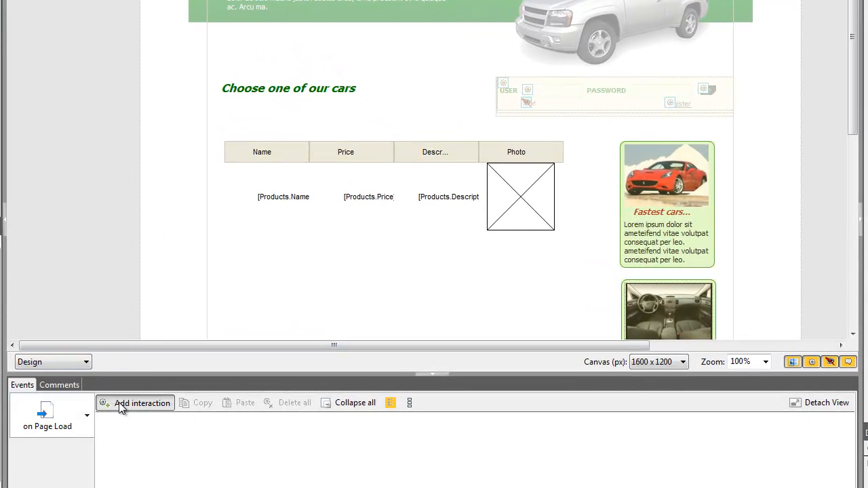
{"action": "left_click", "coordinate": [208, 193]}
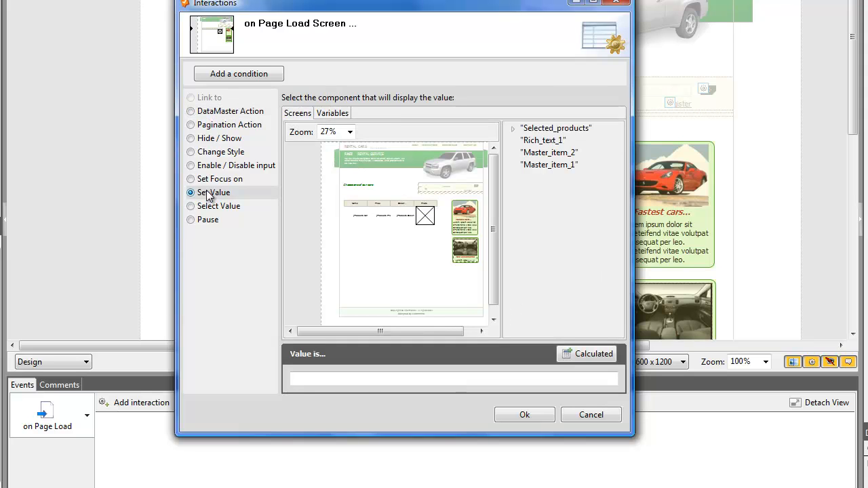
{"action": "left_click", "coordinate": [344, 213]}
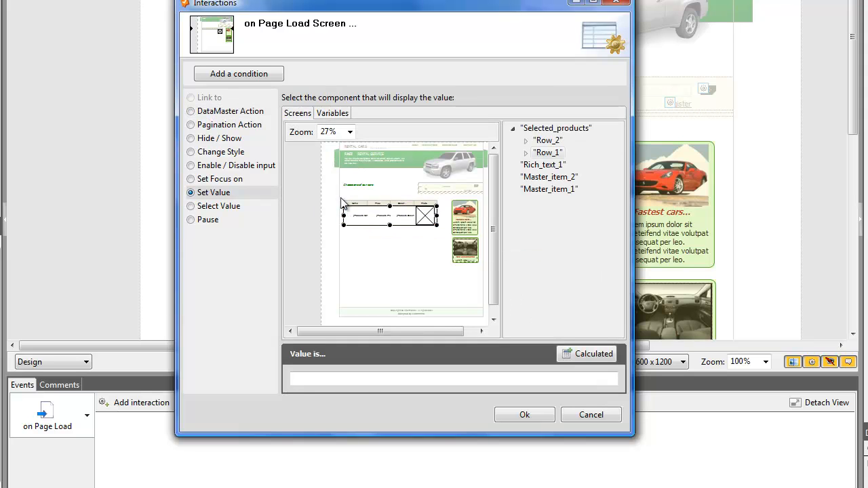
{"action": "left_click", "coordinate": [344, 207]}
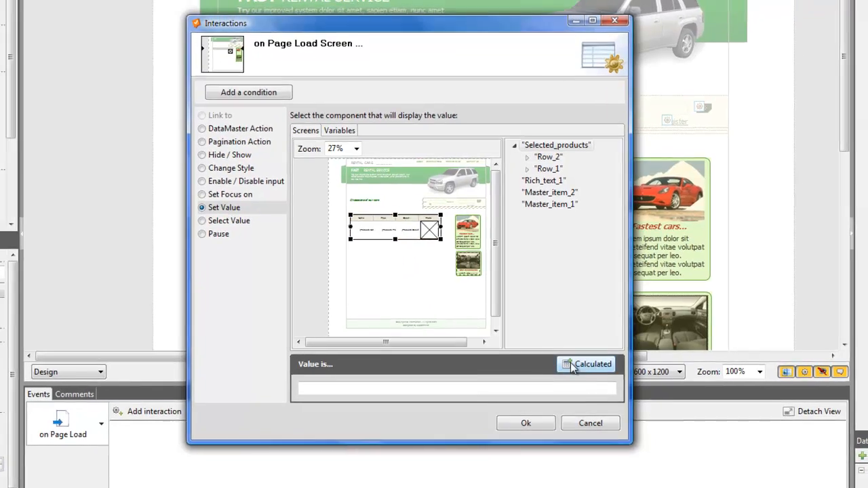
Step: Define the value for the Selected_products grid as the Products variable and save the on Page Load interaction
{"action": "left_click", "coordinate": [573, 365]}
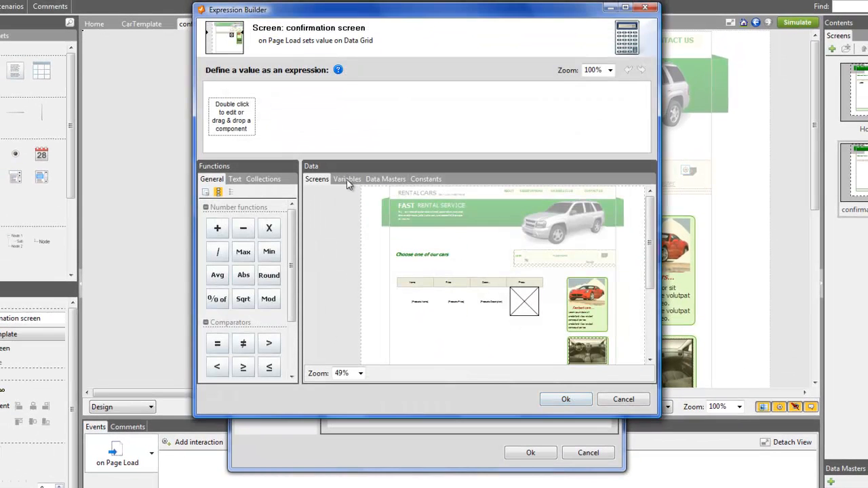
{"action": "left_click", "coordinate": [346, 179]}
{"action": "left_click_drag", "start_coordinate": [328, 204], "coordinate": [245, 137]}
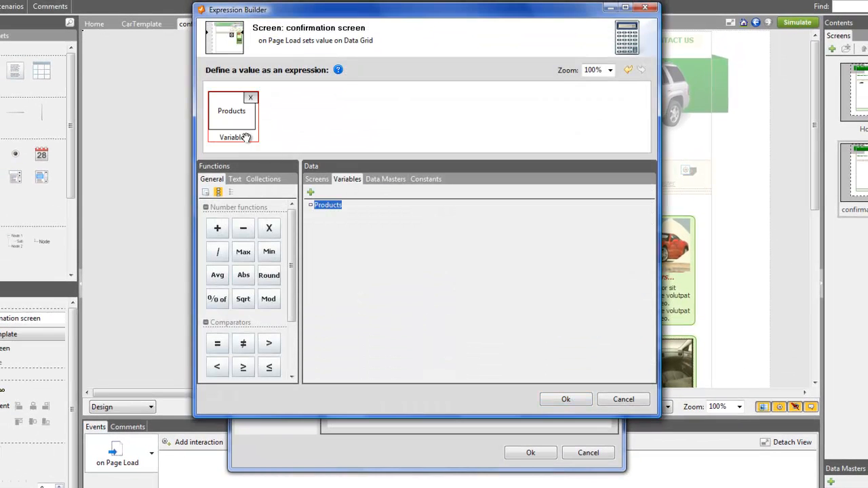
{"action": "left_click", "coordinate": [557, 400]}
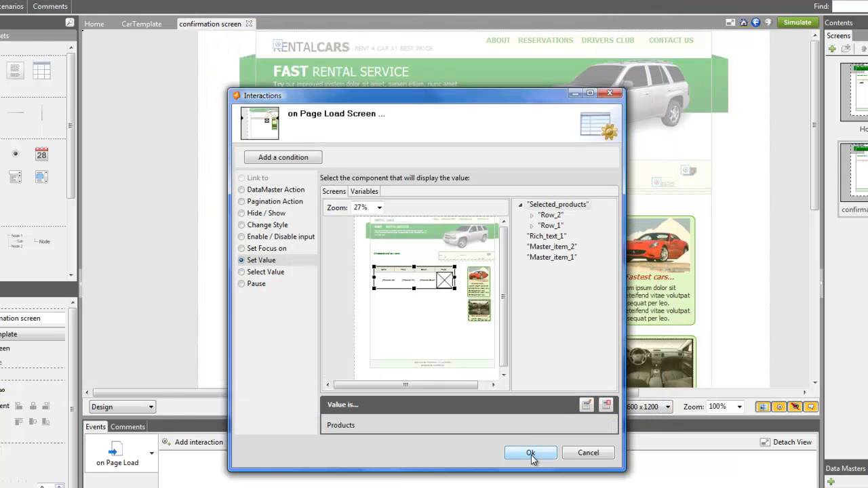
{"action": "left_click", "coordinate": [532, 455]}
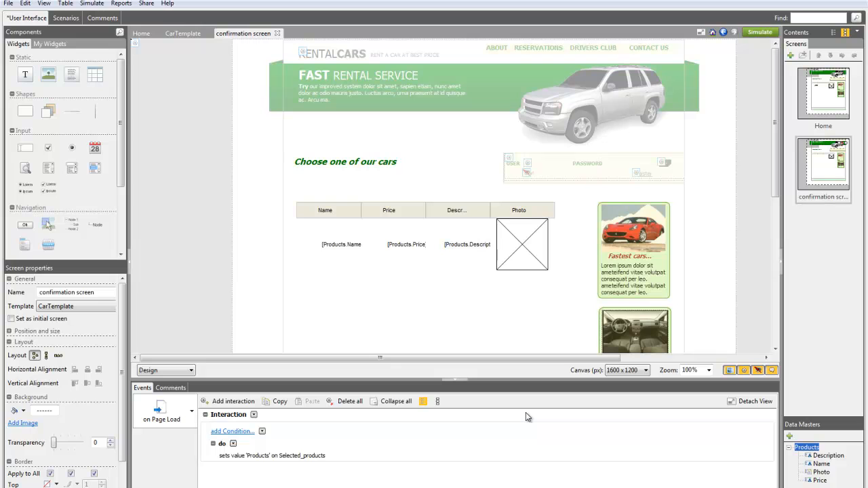
Step: Place three labels in a row below the grid and add a Set Value action to the page-load interaction, targeting the leftmost label
{"action": "left_click_drag", "start_coordinate": [25, 75], "coordinate": [514, 339]}
{"action": "left_click", "coordinate": [562, 343]}
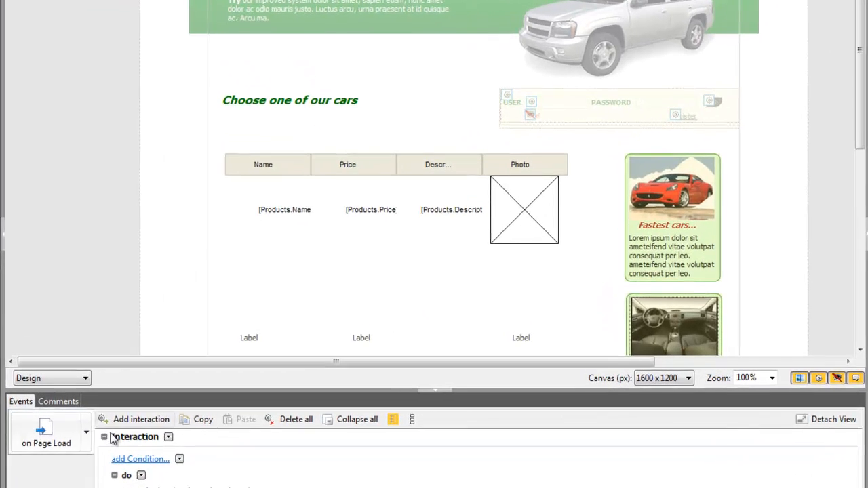
{"action": "left_click", "coordinate": [140, 476]}
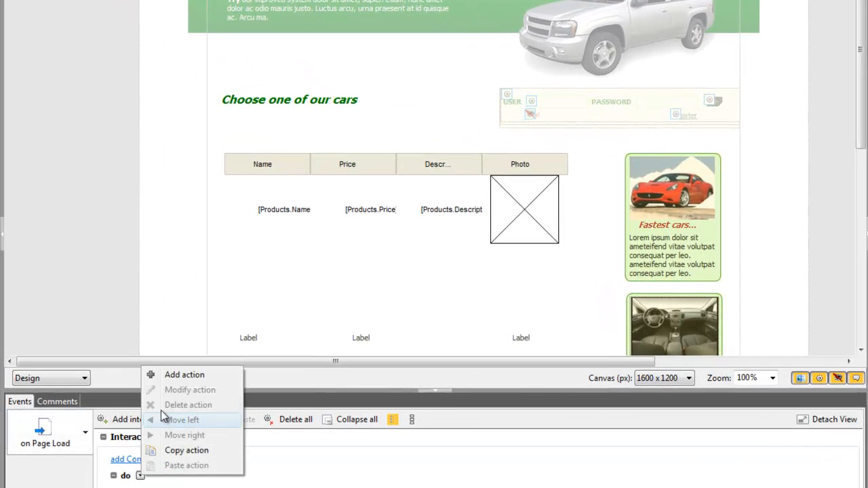
{"action": "left_click", "coordinate": [181, 377]}
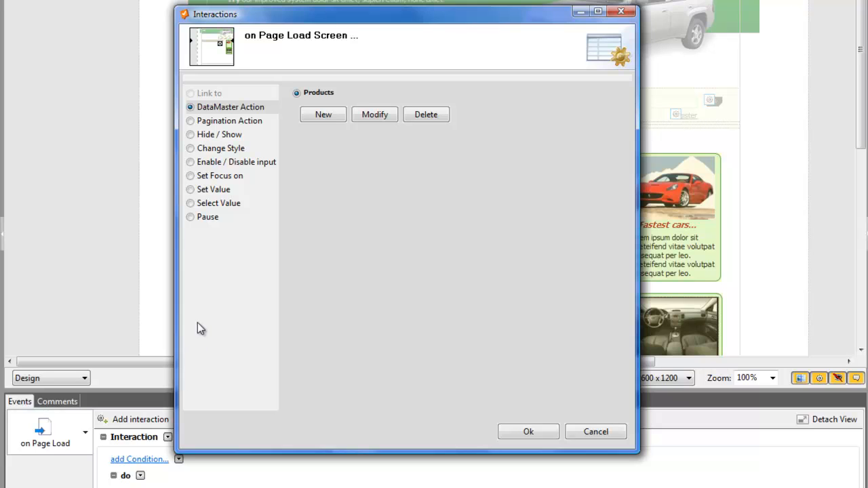
{"action": "left_click", "coordinate": [210, 193]}
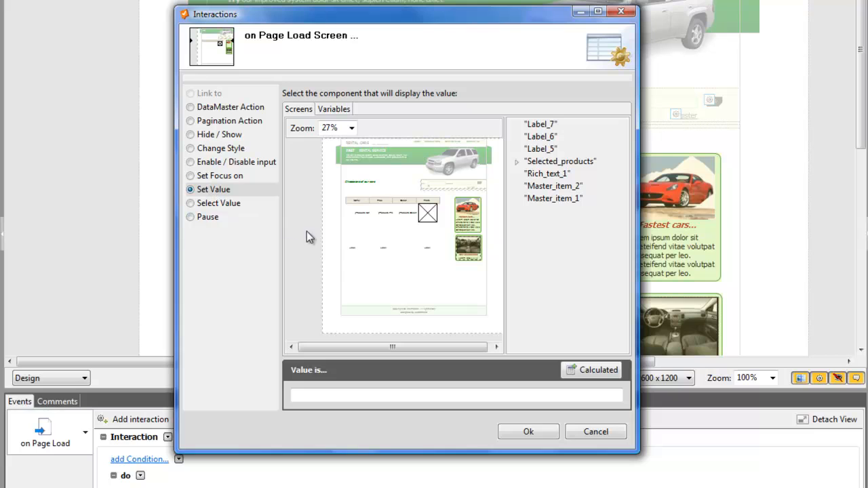
{"action": "left_click", "coordinate": [354, 250]}
Step: Define the first label's value as the collections Sum of the Selected_products grid over the Price attribute, and save the action
{"action": "left_click", "coordinate": [581, 369]}
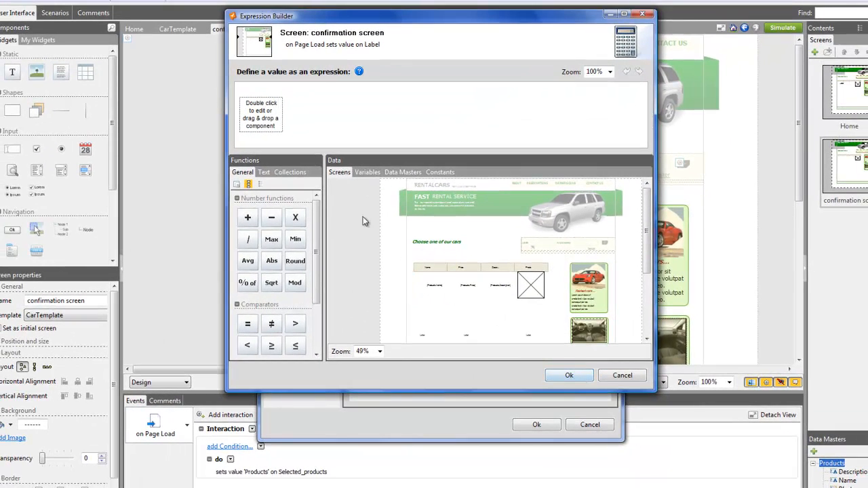
{"action": "left_click", "coordinate": [276, 162]}
{"action": "left_click_drag", "start_coordinate": [271, 241], "coordinate": [255, 120]}
{"action": "left_click", "coordinate": [415, 269]}
{"action": "left_click_drag", "start_coordinate": [301, 137], "coordinate": [290, 122]}
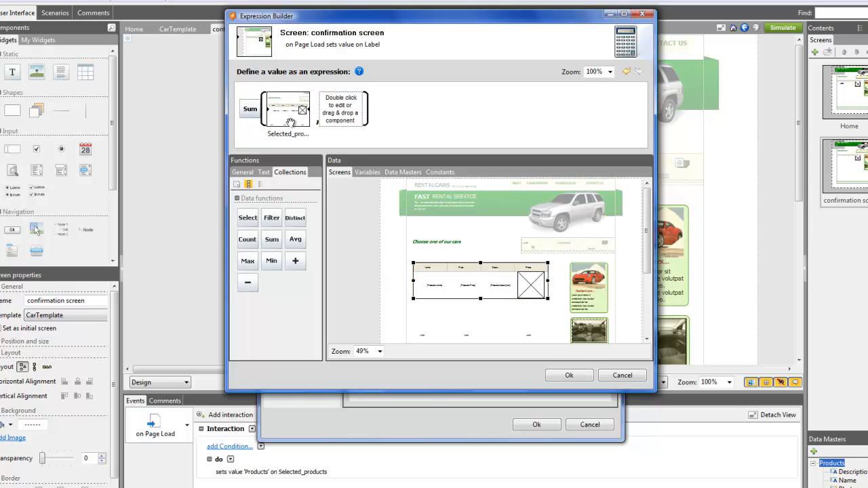
{"action": "left_click", "coordinate": [398, 172]}
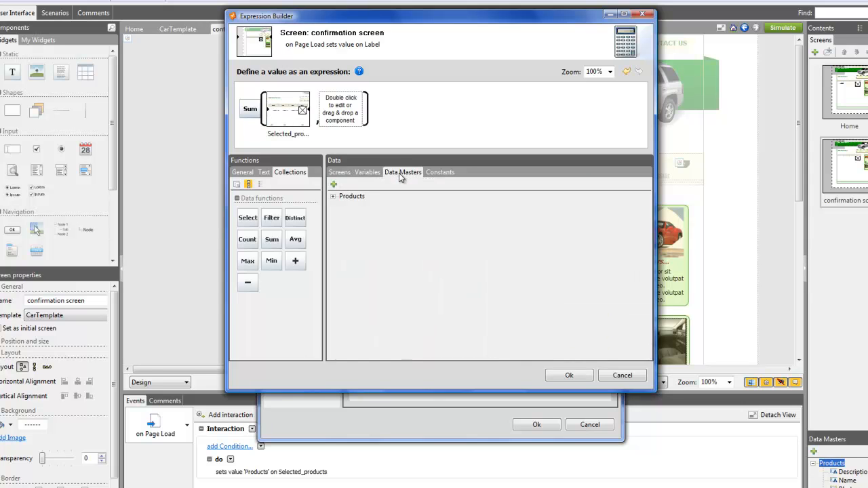
{"action": "left_click", "coordinate": [333, 196]}
{"action": "left_click_drag", "start_coordinate": [364, 231], "coordinate": [346, 120]}
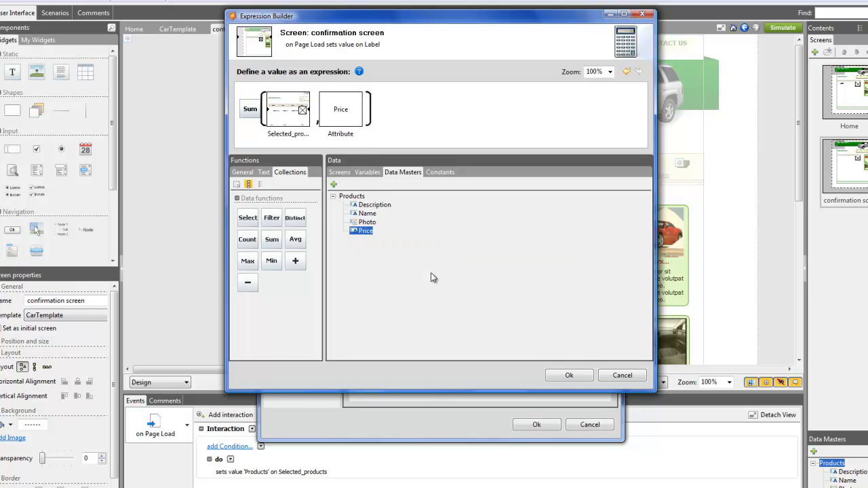
{"action": "left_click", "coordinate": [551, 380]}
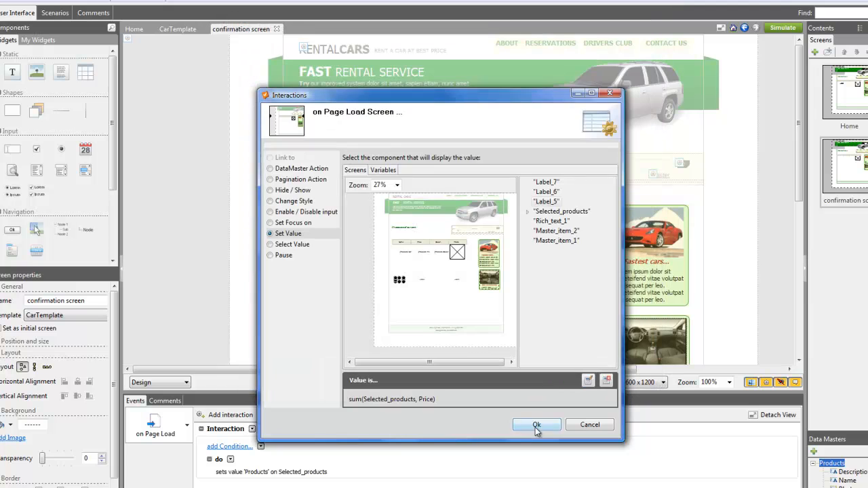
{"action": "left_click", "coordinate": [537, 424]}
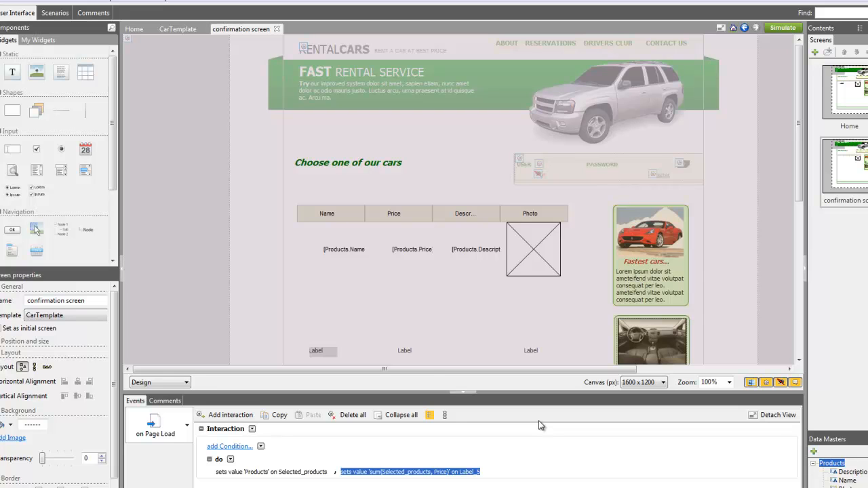
Step: Change the middle label's text to 19,98
{"action": "left_click", "coordinate": [405, 350]}
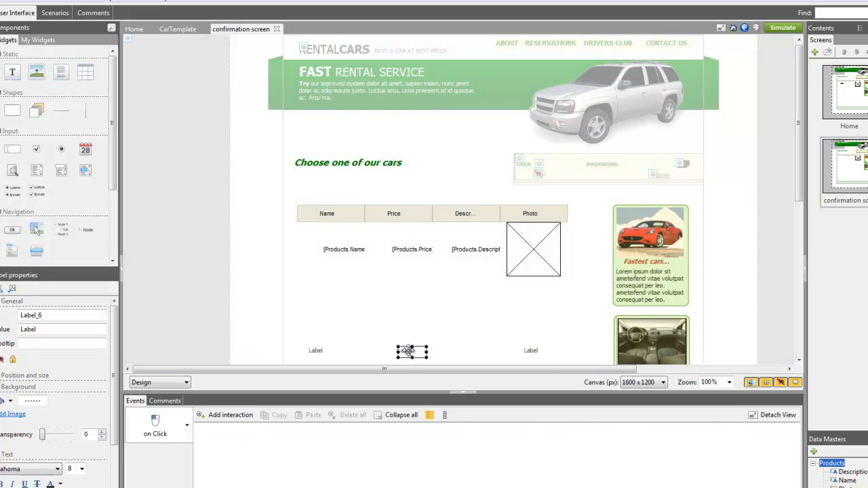
{"action": "double_click", "coordinate": [405, 351]}
{"action": "left_click", "coordinate": [437, 355]}
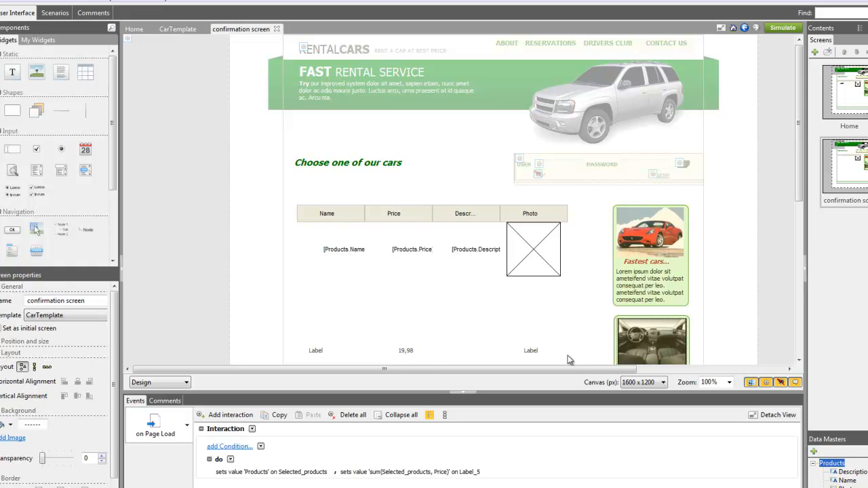
Step: Add another on Page Load interaction that sets the third label to (Label_6 % of Label_5) + Label_5
{"action": "left_click", "coordinate": [243, 416]}
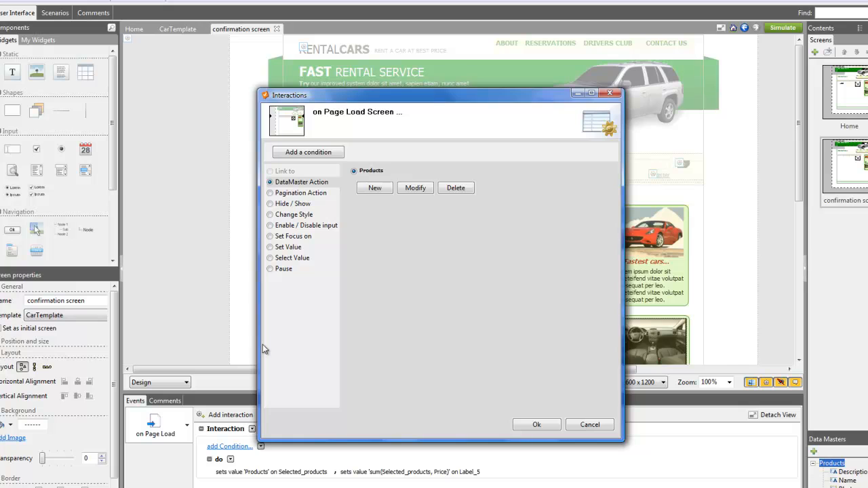
{"action": "left_click", "coordinate": [270, 247]}
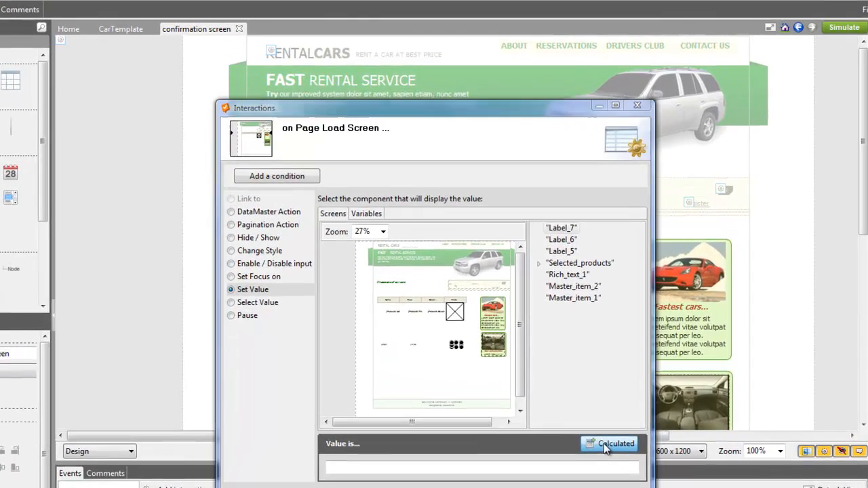
{"action": "left_click", "coordinate": [585, 375]}
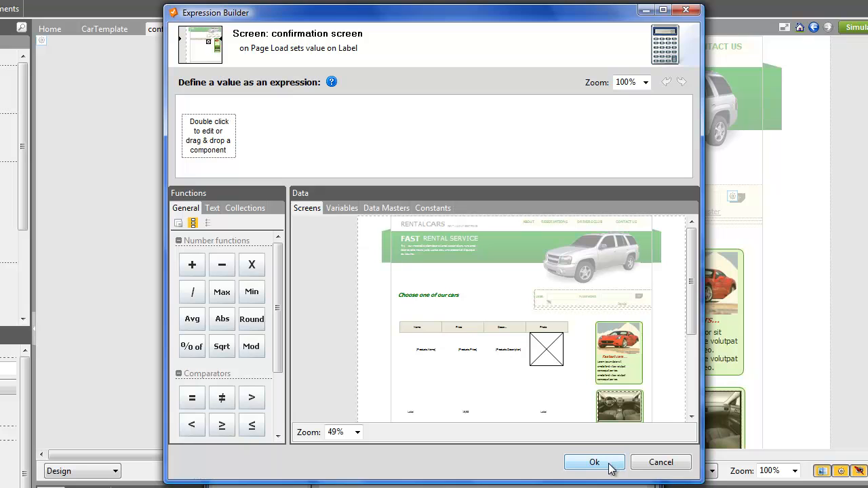
{"action": "left_click_drag", "start_coordinate": [197, 346], "coordinate": [210, 139]}
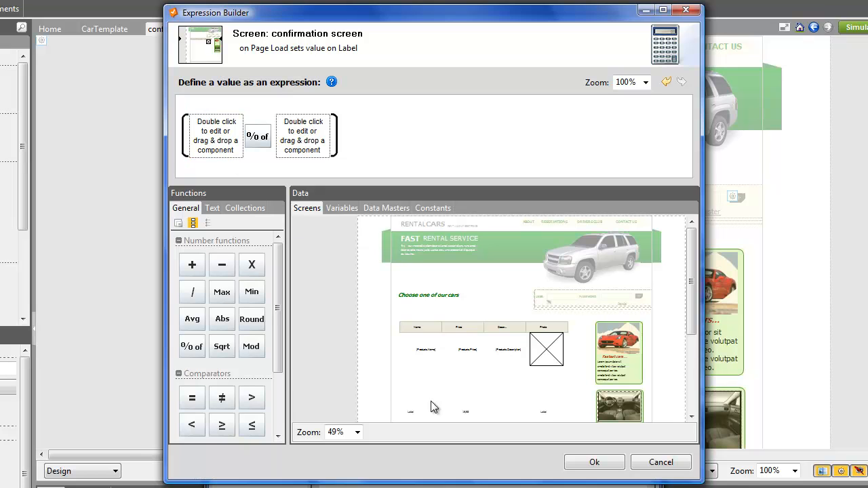
{"action": "left_click_drag", "start_coordinate": [470, 413], "coordinate": [237, 142]}
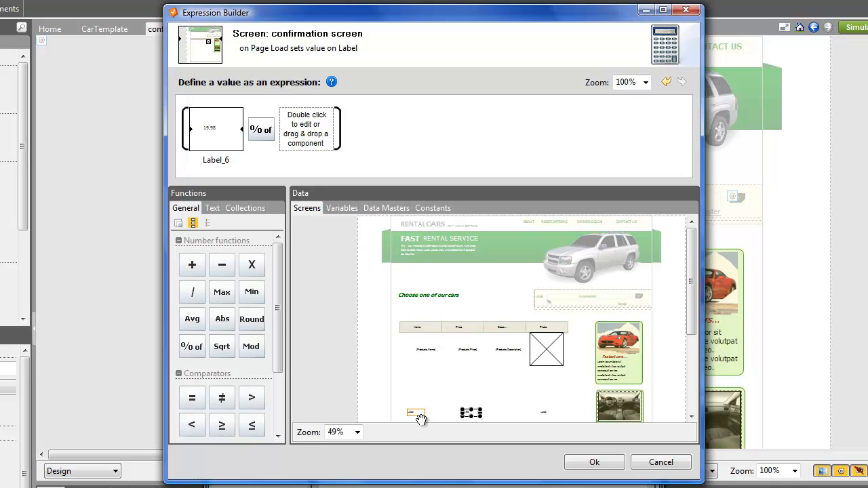
{"action": "left_click_drag", "start_coordinate": [340, 170], "coordinate": [323, 145]}
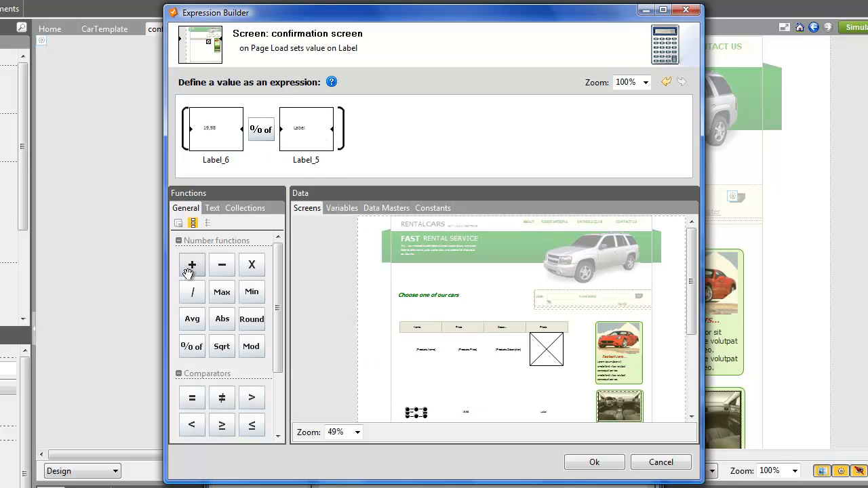
{"action": "left_click_drag", "start_coordinate": [191, 265], "coordinate": [371, 152]}
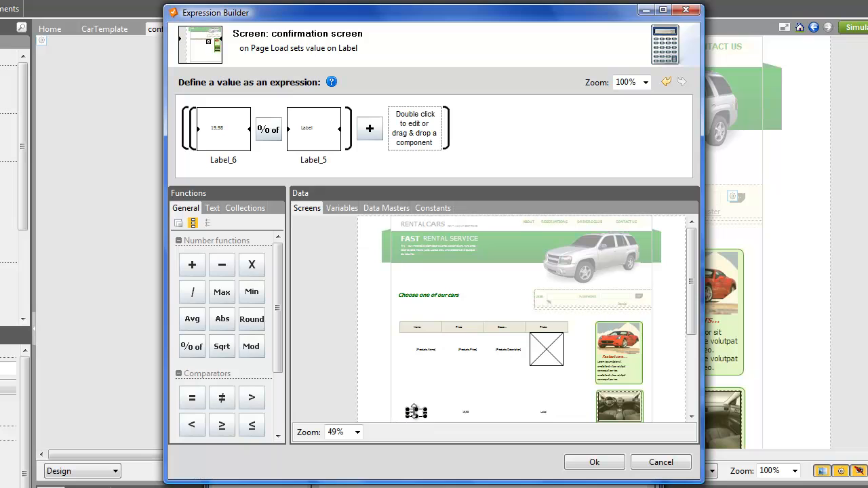
{"action": "left_click_drag", "start_coordinate": [417, 415], "coordinate": [417, 132]}
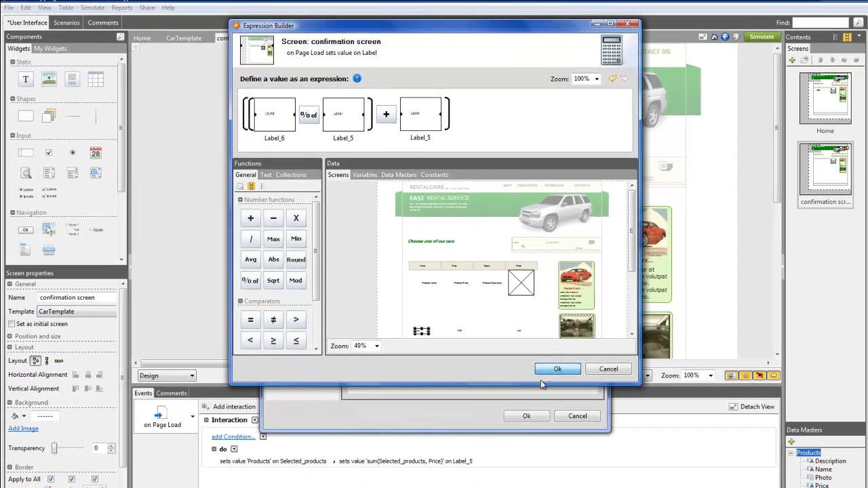
{"action": "left_click", "coordinate": [542, 372]}
{"action": "left_click", "coordinate": [527, 416]}
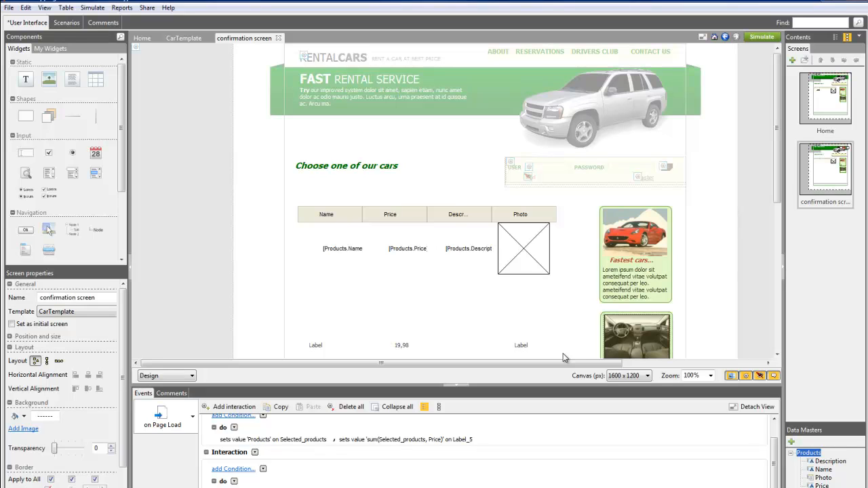
Step: On the Home screen, place a button just above the footer and link it to the confirmation screen
{"action": "left_click", "coordinate": [825, 98]}
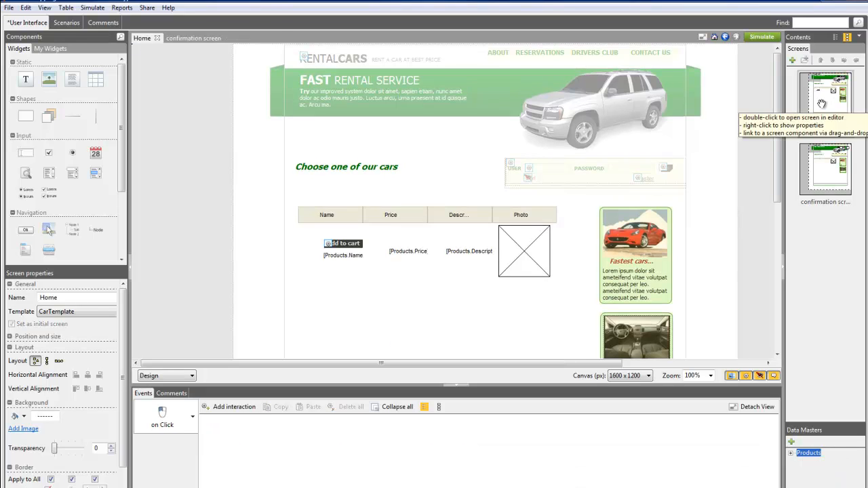
{"action": "scroll", "coordinate": [678, 197], "scroll_direction": "down", "scroll_amount": 1}
{"action": "left_click_drag", "start_coordinate": [25, 229], "coordinate": [818, 185]}
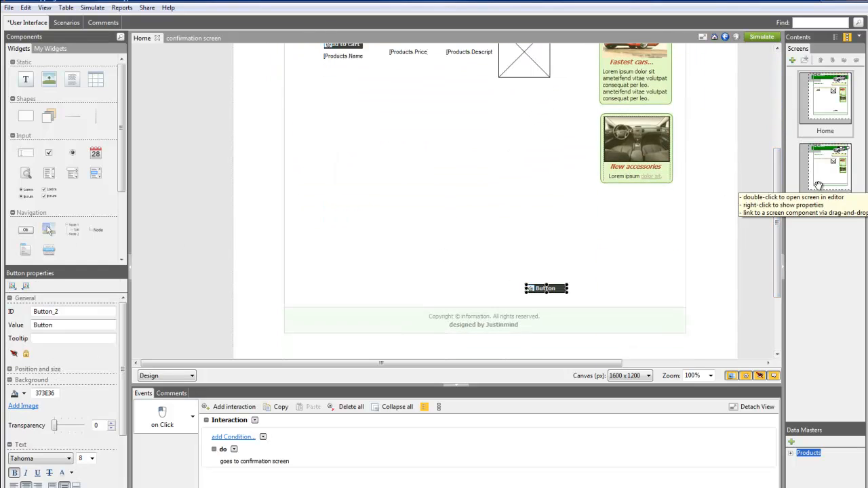
Step: Simulate the prototype with Cobra and Shelby added to the cart, and go to the confirmation screen to check it
{"action": "left_click", "coordinate": [757, 38]}
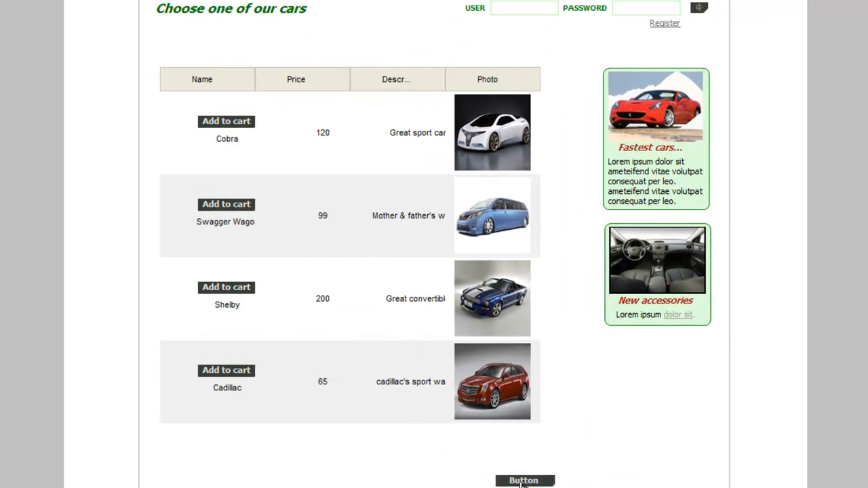
{"action": "left_click", "coordinate": [522, 481]}
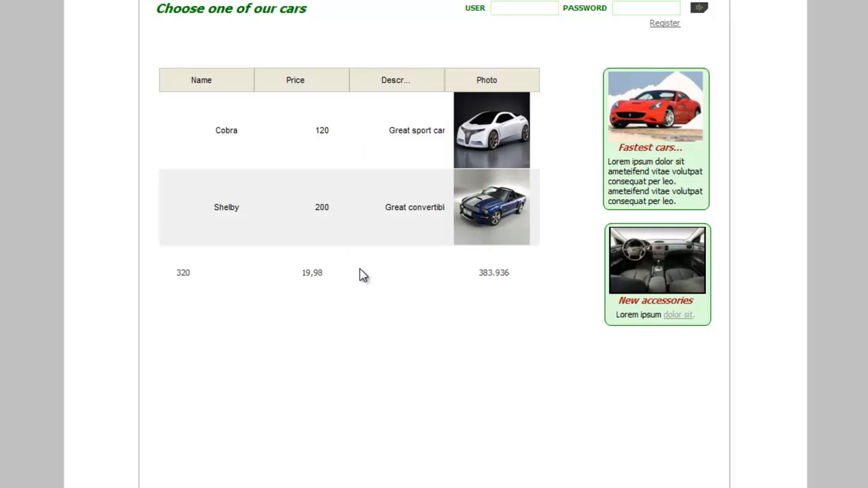